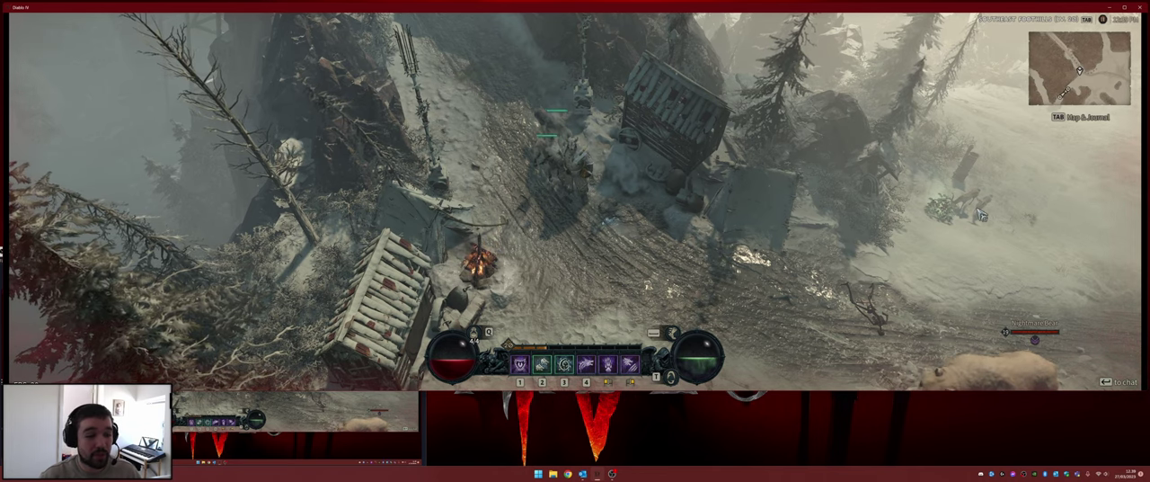
Confirm Windowed display mode in Options, drag the window to a smaller size, and resume play
{"action": "key", "text": "Escape"}
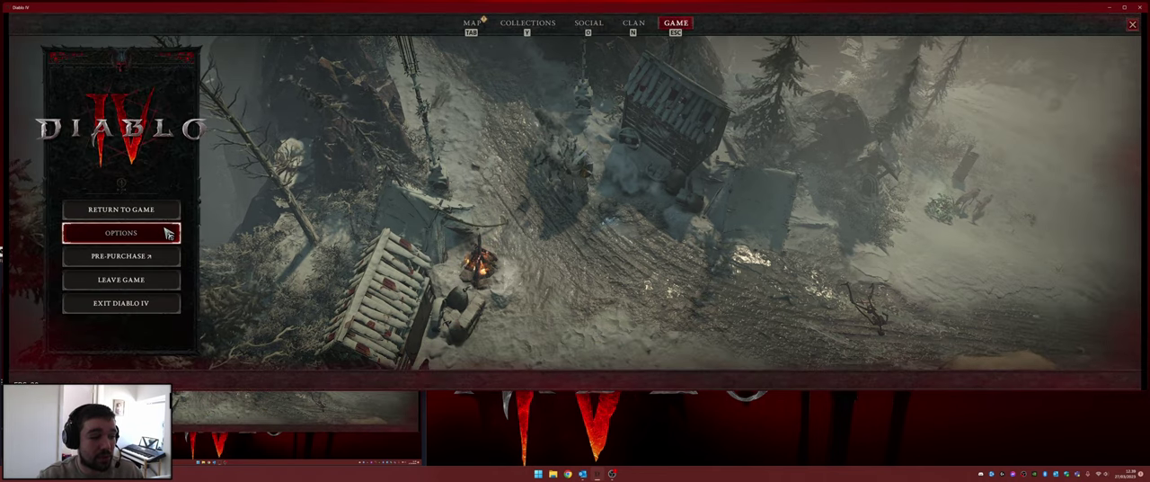
{"action": "left_click", "coordinate": [168, 233]}
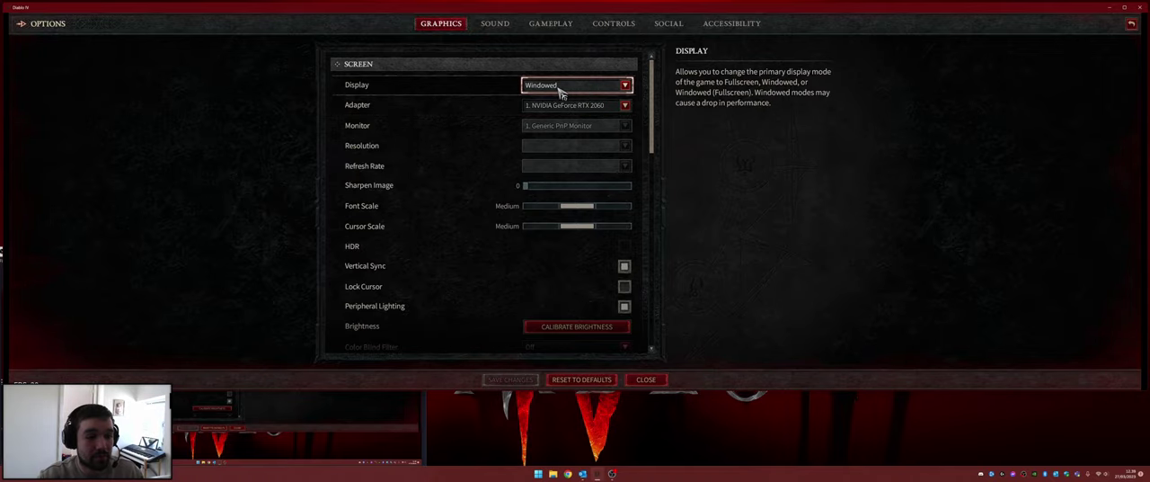
{"action": "key", "text": "Escape"}
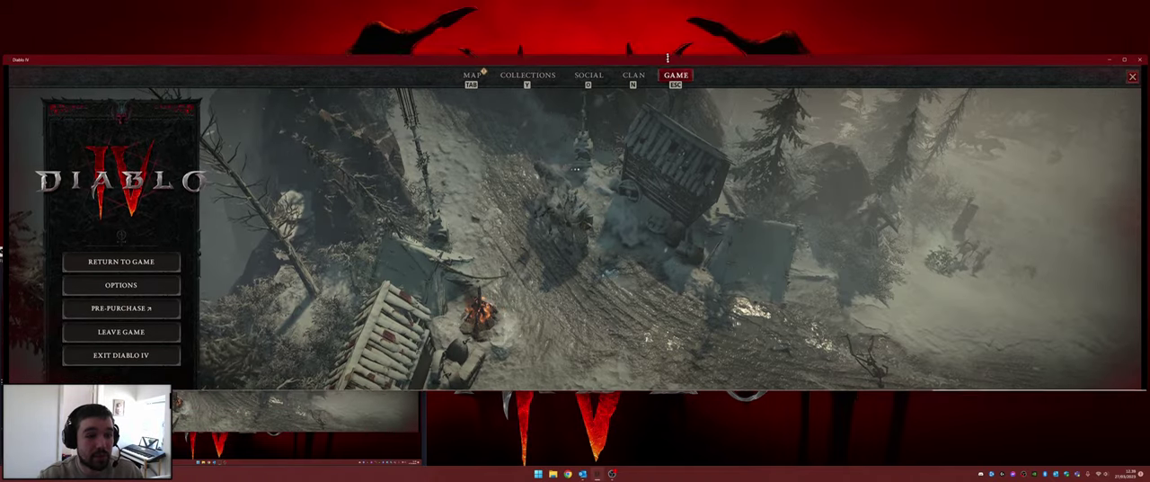
{"action": "mouse_move", "coordinate": [657, 5]}
{"action": "left_mouse_down"}
{"action": "mouse_move", "coordinate": [672, 45]}
{"action": "mouse_move", "coordinate": [673, 5]}
{"action": "left_mouse_up"}
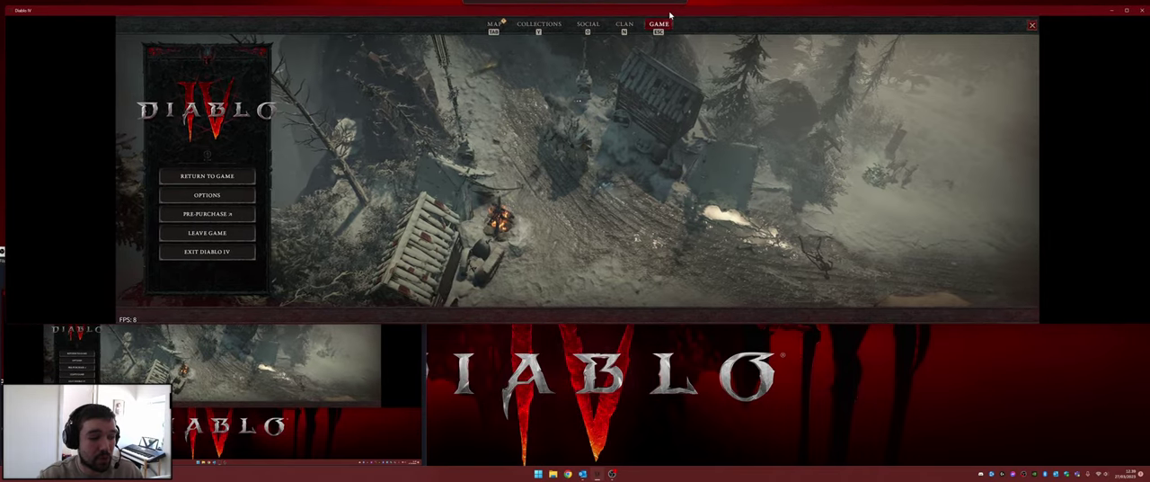
{"action": "key", "text": "Escape"}
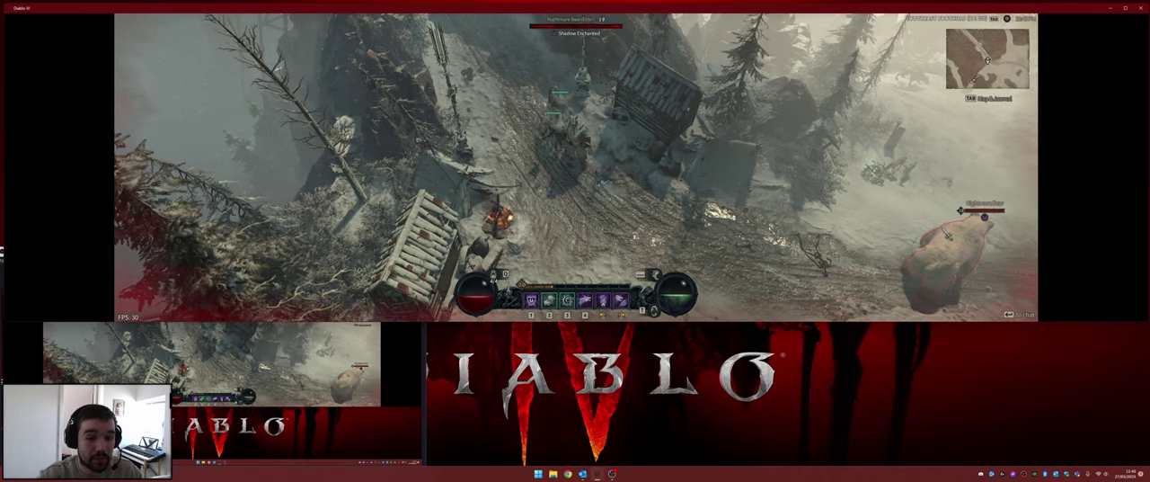
Stretch the game window downward in two drags so the camp view grows larger
{"action": "left_click_drag", "start_coordinate": [858, 324], "coordinate": [875, 388]}
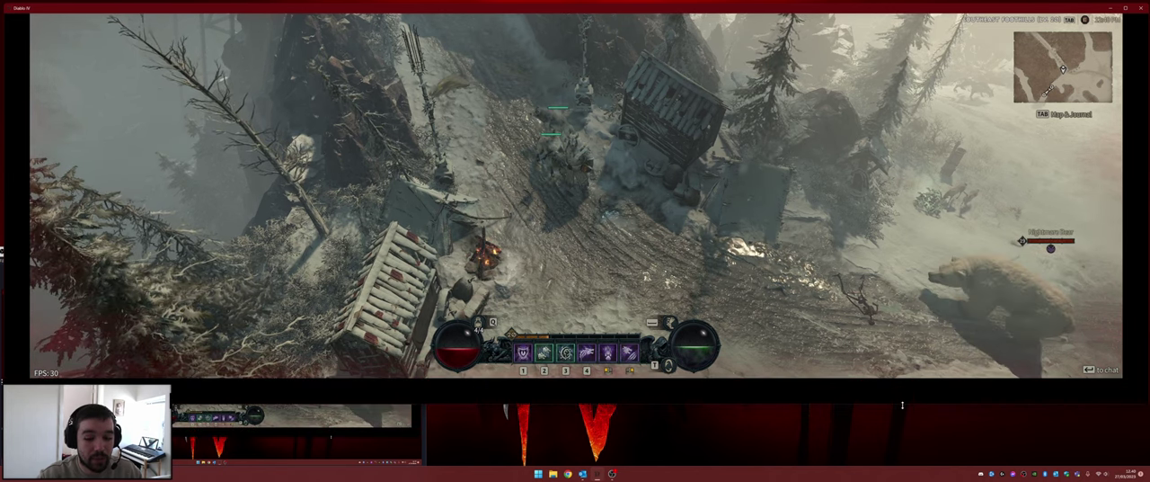
{"action": "mouse_move", "coordinate": [902, 380]}
{"action": "left_mouse_down"}
{"action": "mouse_move", "coordinate": [936, 404]}
{"action": "mouse_move", "coordinate": [937, 392]}
{"action": "left_mouse_up"}
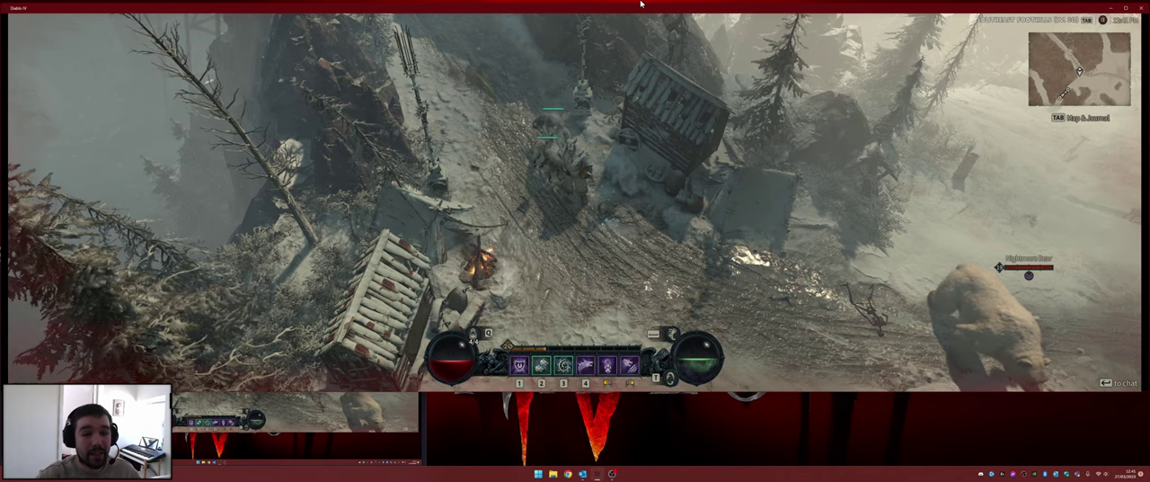
Shift the Diablo IV window a little lower on the screen by its title bar
{"action": "mouse_move", "coordinate": [663, 7]}
{"action": "left_mouse_down"}
{"action": "mouse_move", "coordinate": [676, 43]}
{"action": "mouse_move", "coordinate": [676, 15]}
{"action": "left_mouse_up"}
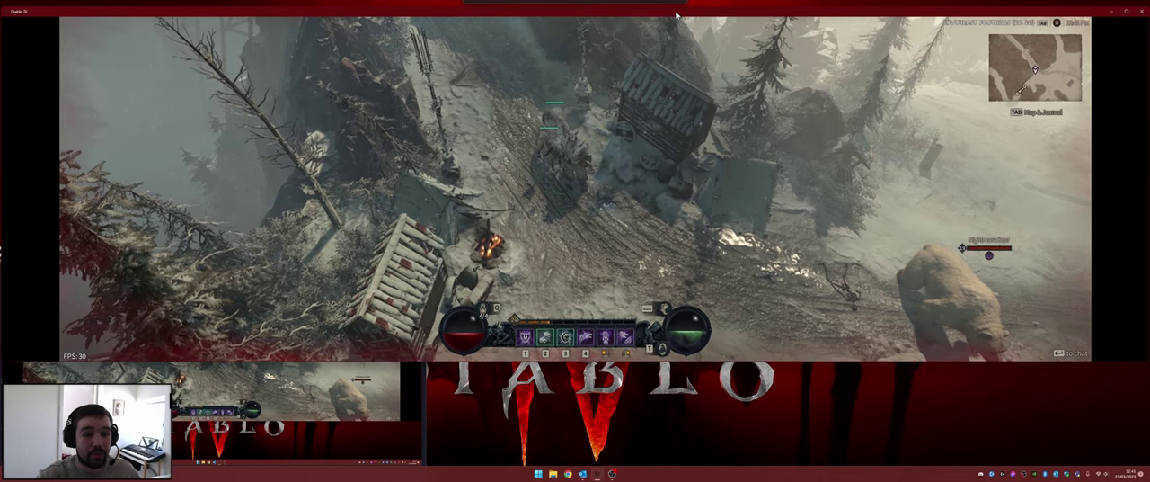